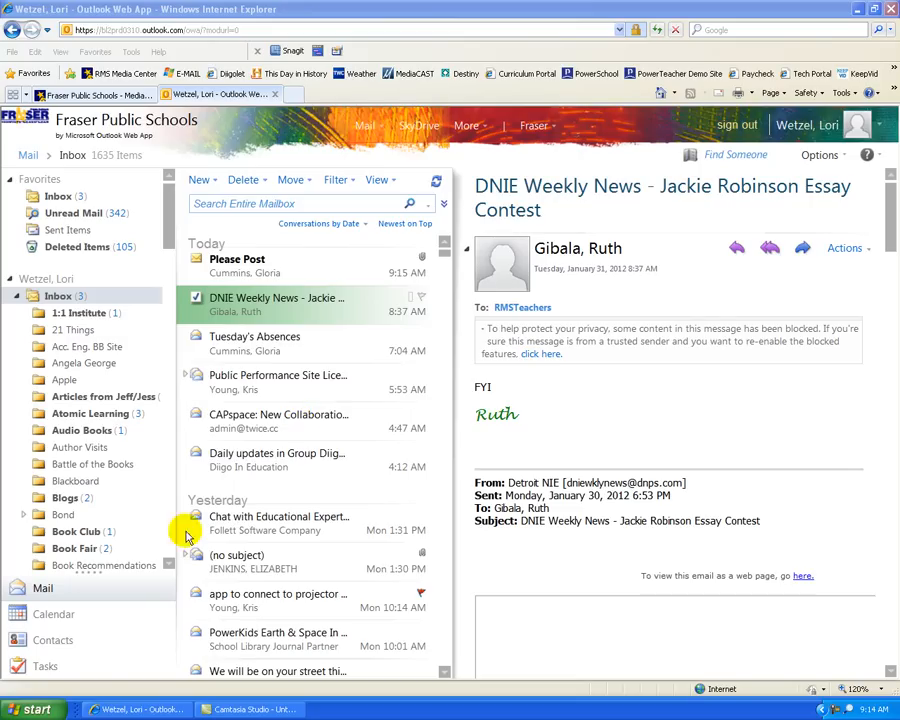
Step: Scroll the folder pane down until the CAPspace and Diigo folders appear
left_click(169, 564)
left_click(169, 565)
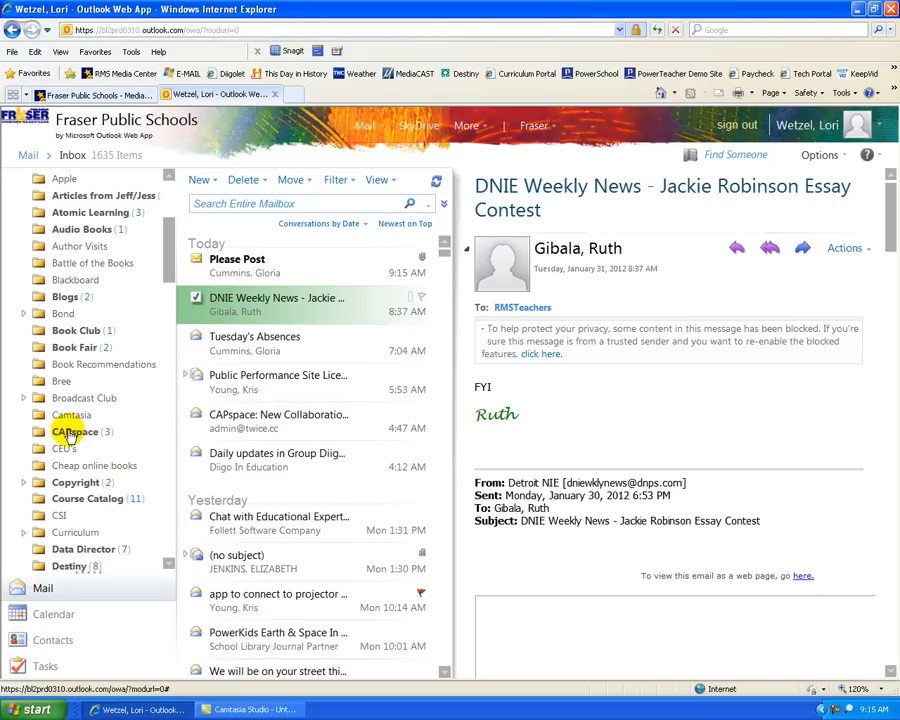
left_click(169, 564)
left_click(169, 562)
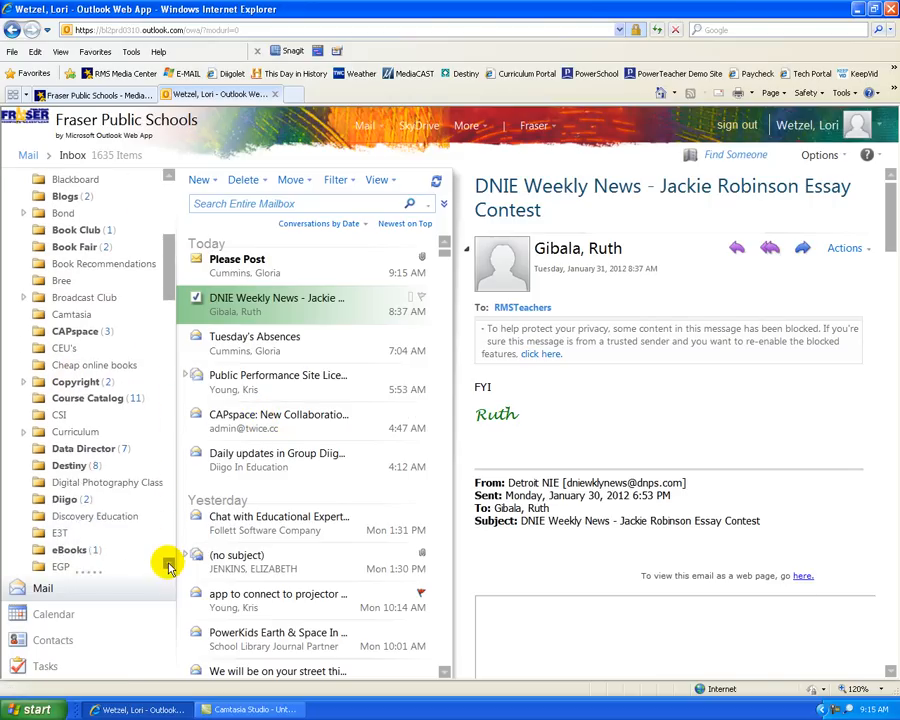
left_click(169, 562)
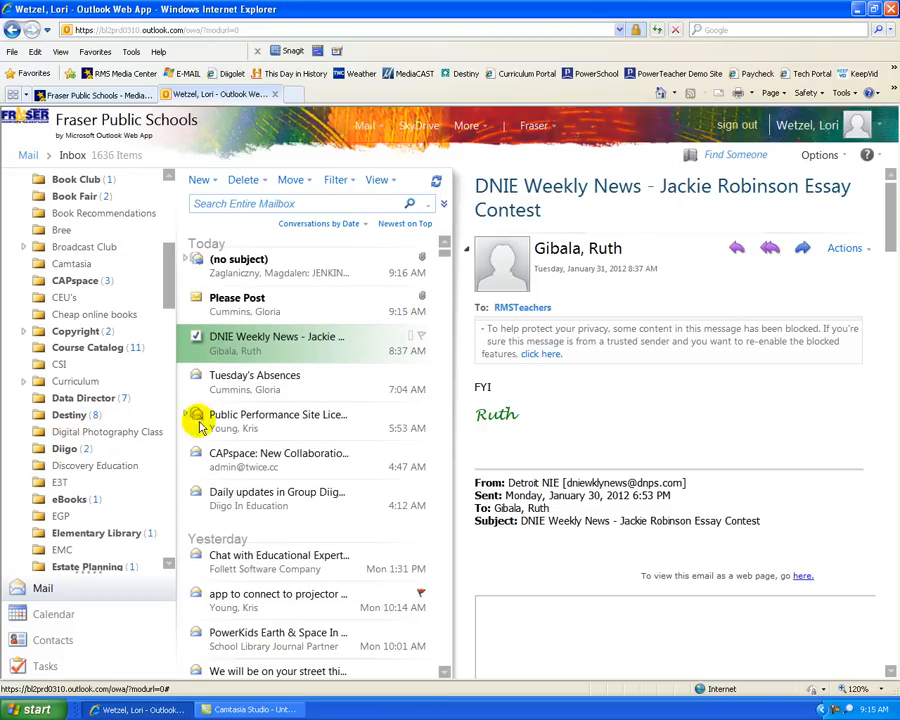
Step: From Options, create an inbox rule, choosing a new rule for arriving messages
left_click(818, 159)
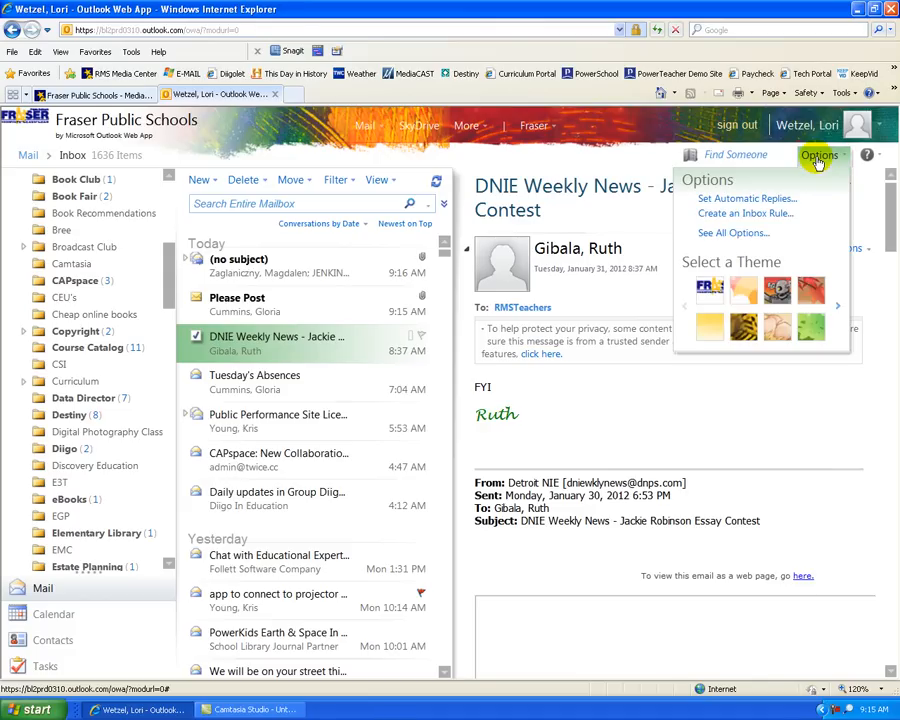
left_click(732, 216)
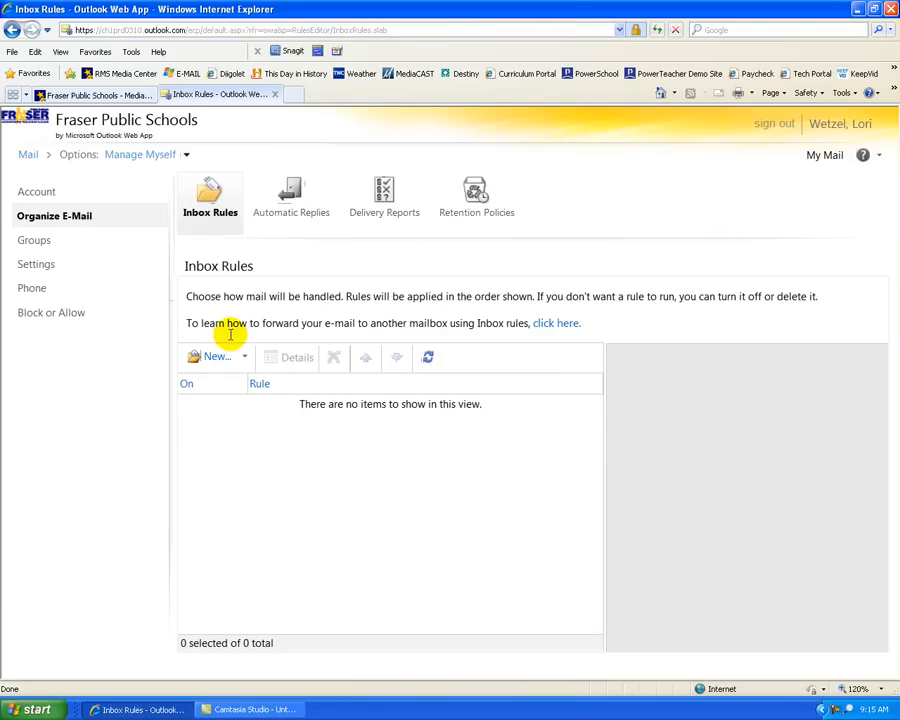
left_click(245, 358)
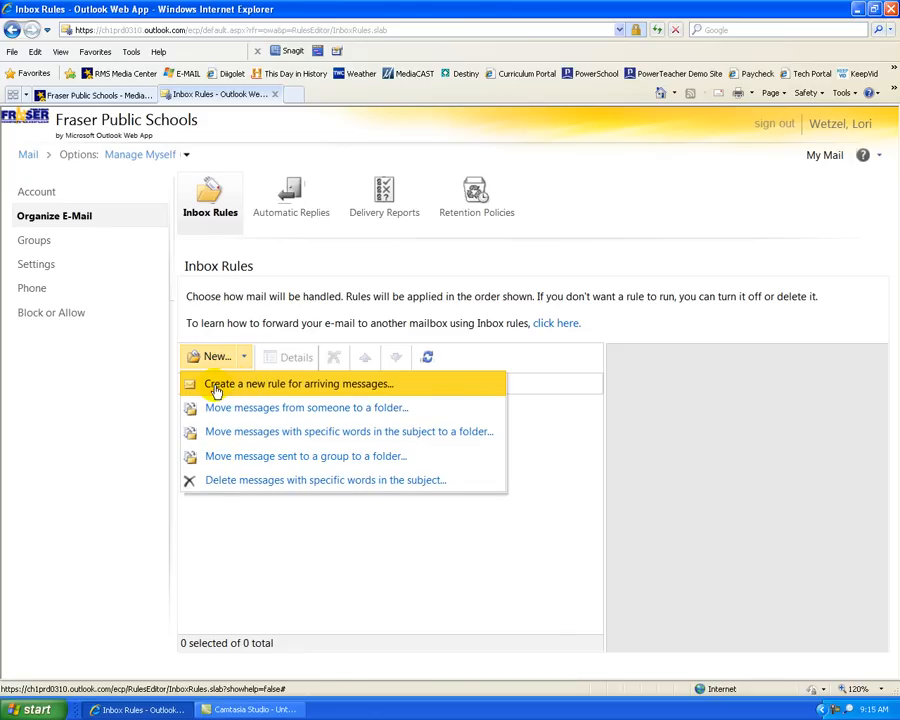
left_click(306, 391)
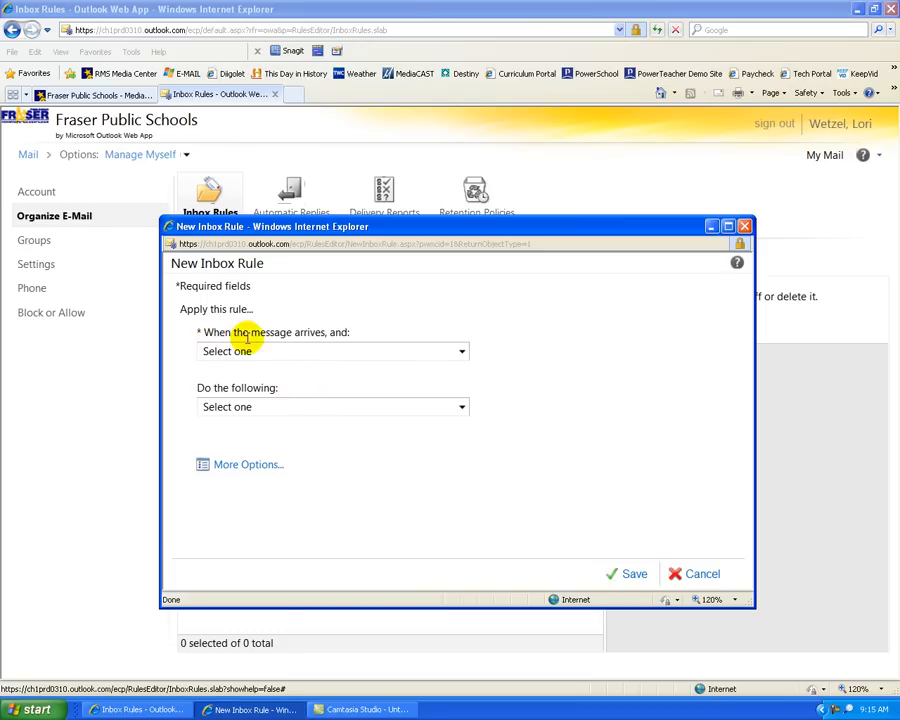
Step: Add the condition: subject includes the words 'Diigo in Education'
left_click(461, 351)
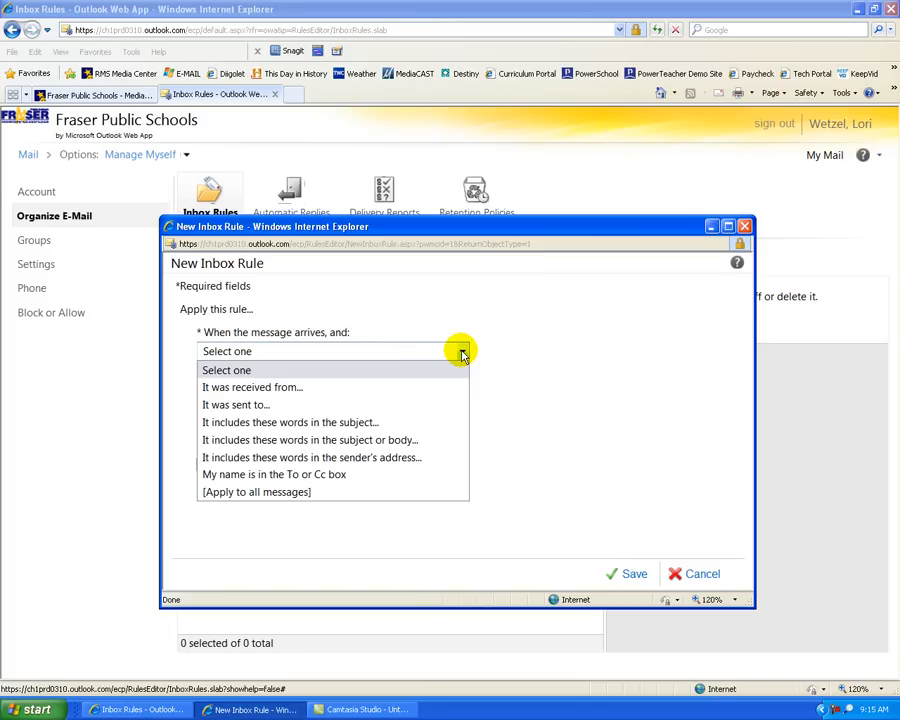
left_click(232, 424)
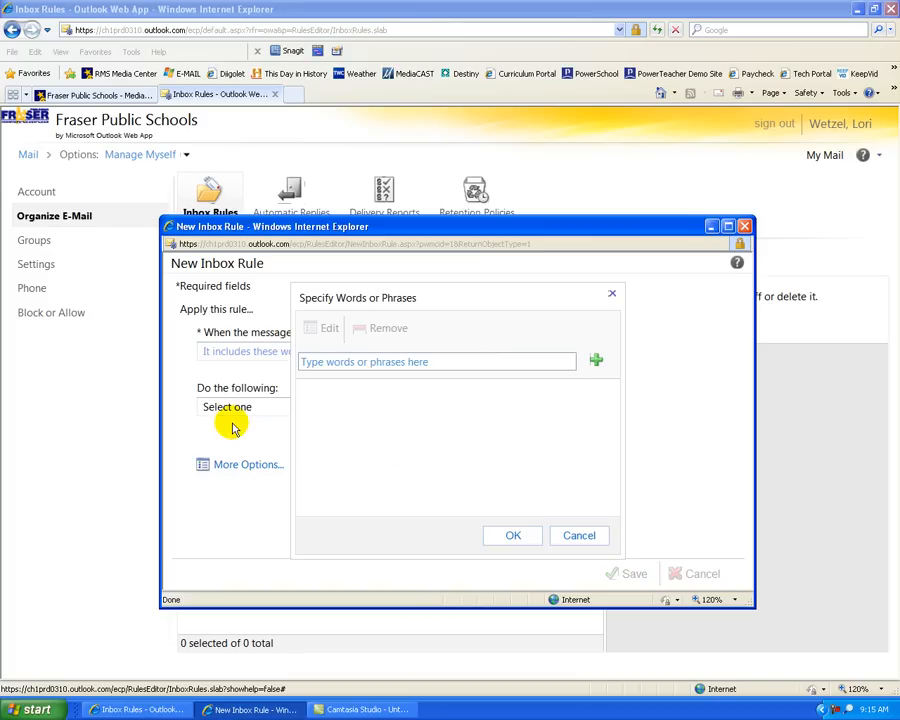
left_click(325, 364)
type("Diigo")
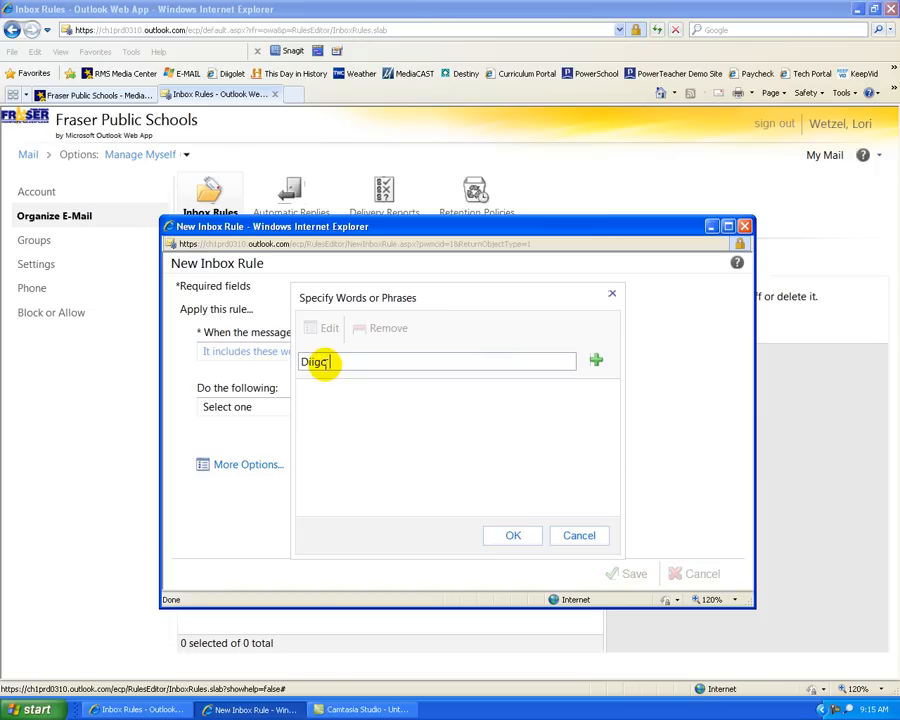
type(" in Education")
left_click(596, 364)
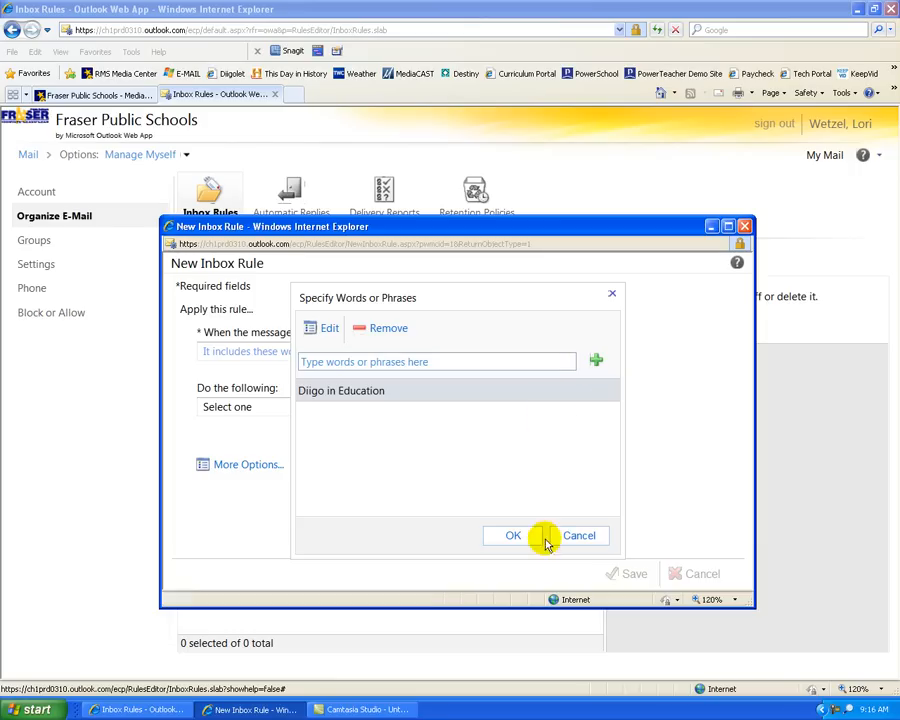
left_click(512, 535)
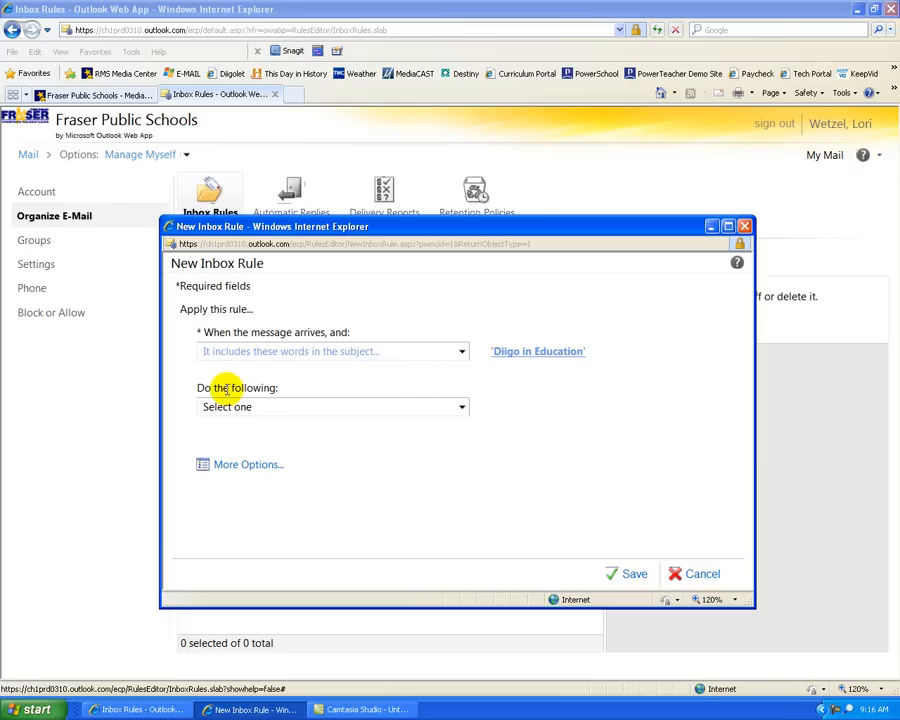
Step: Set the rule's action to move messages to the Diigo folder and save it
left_click(462, 408)
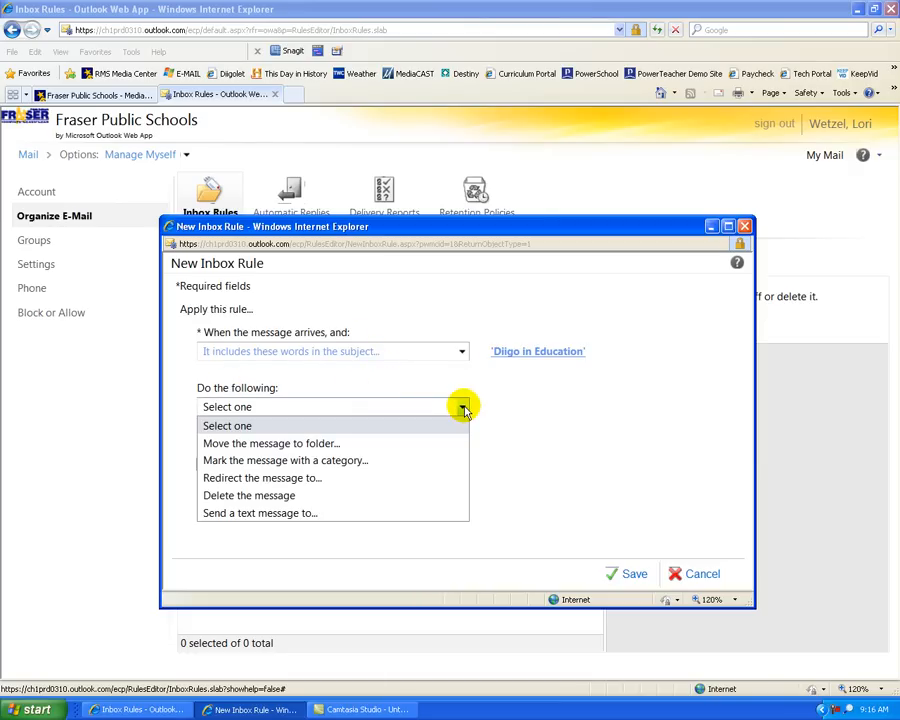
left_click(236, 445)
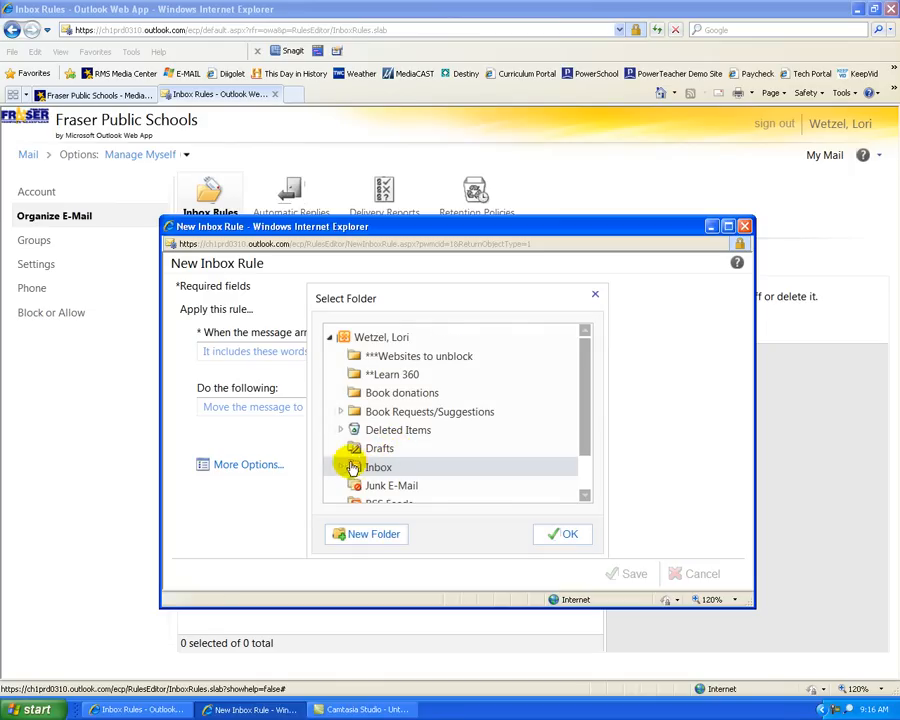
left_click(585, 497)
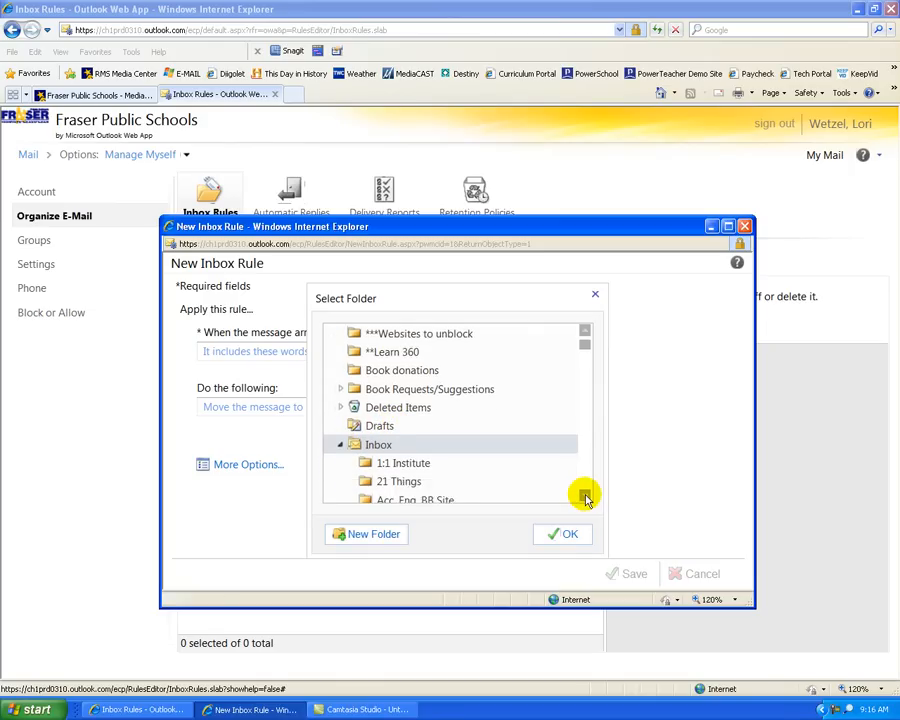
left_click_drag(585, 497, 585, 497)
left_click(385, 464)
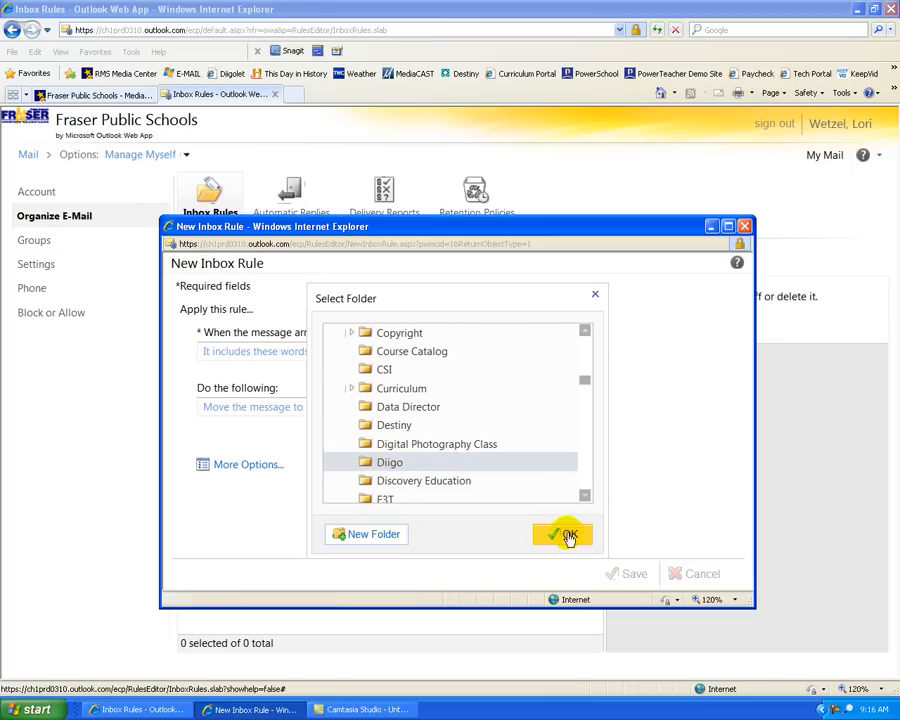
left_click(567, 533)
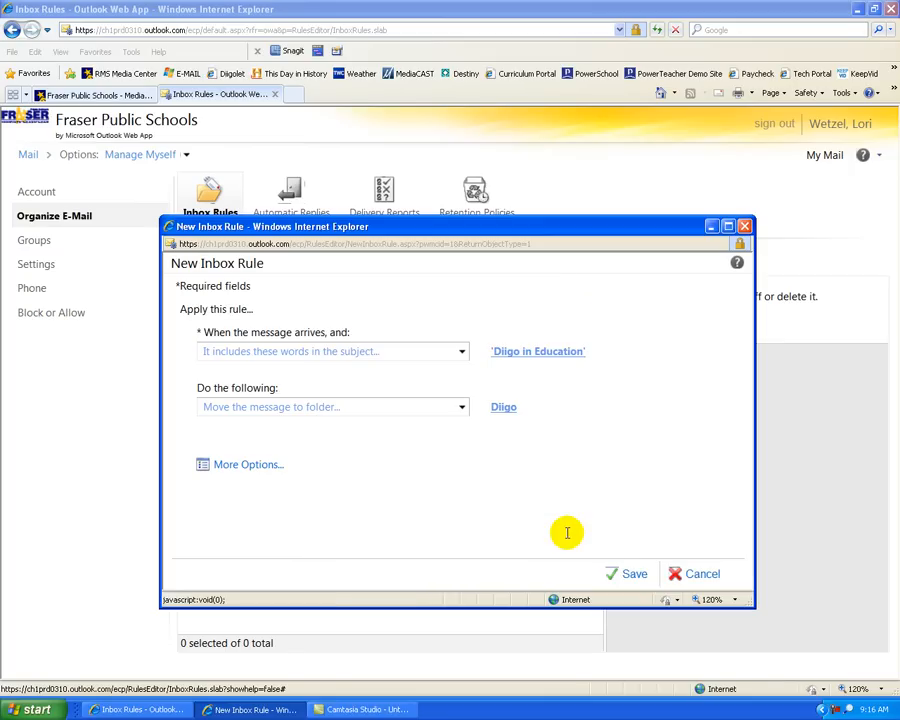
left_click(638, 576)
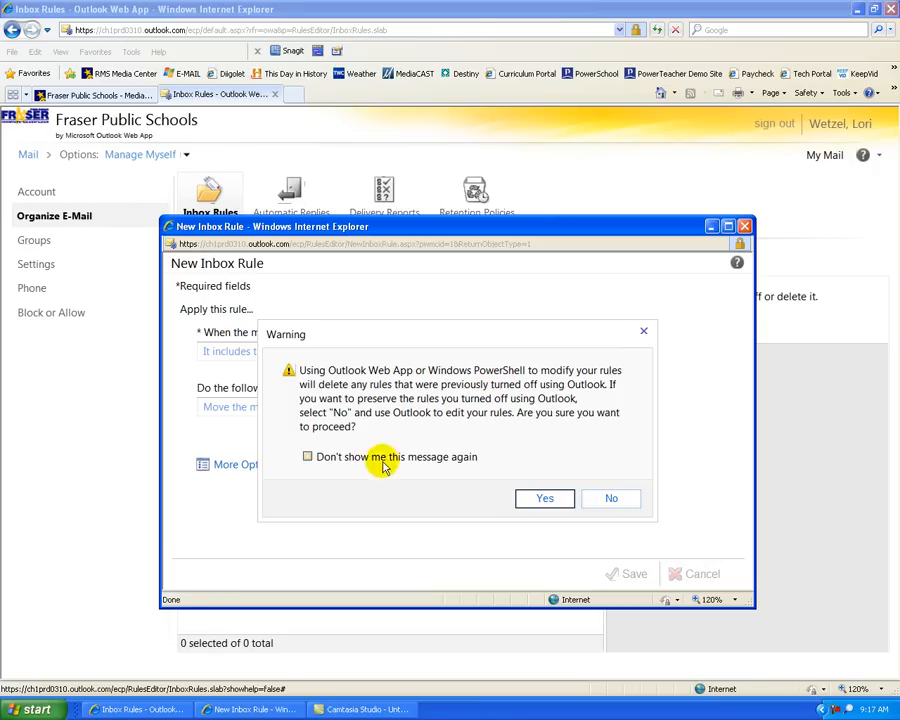
Step: Suppress the rules warning, confirm saving the rule, and return to the Mail inbox
left_click(308, 457)
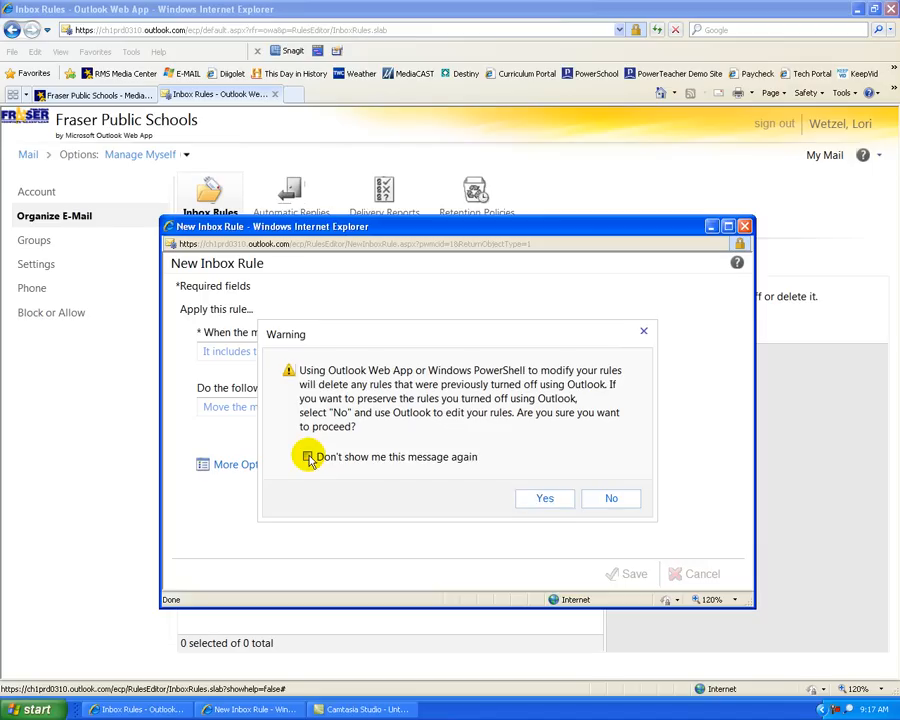
left_click(546, 499)
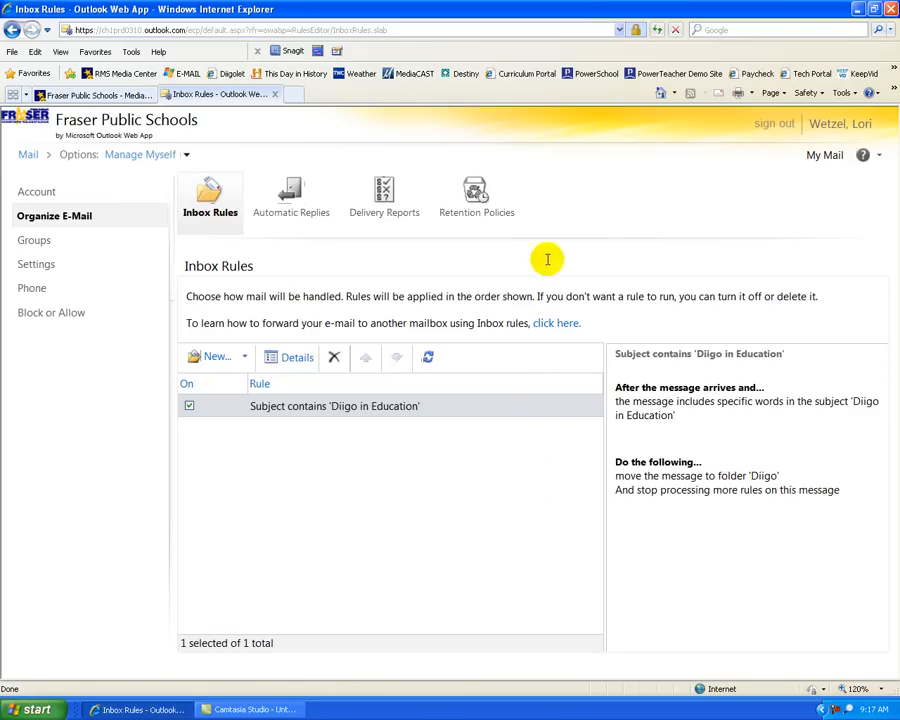
left_click(27, 156)
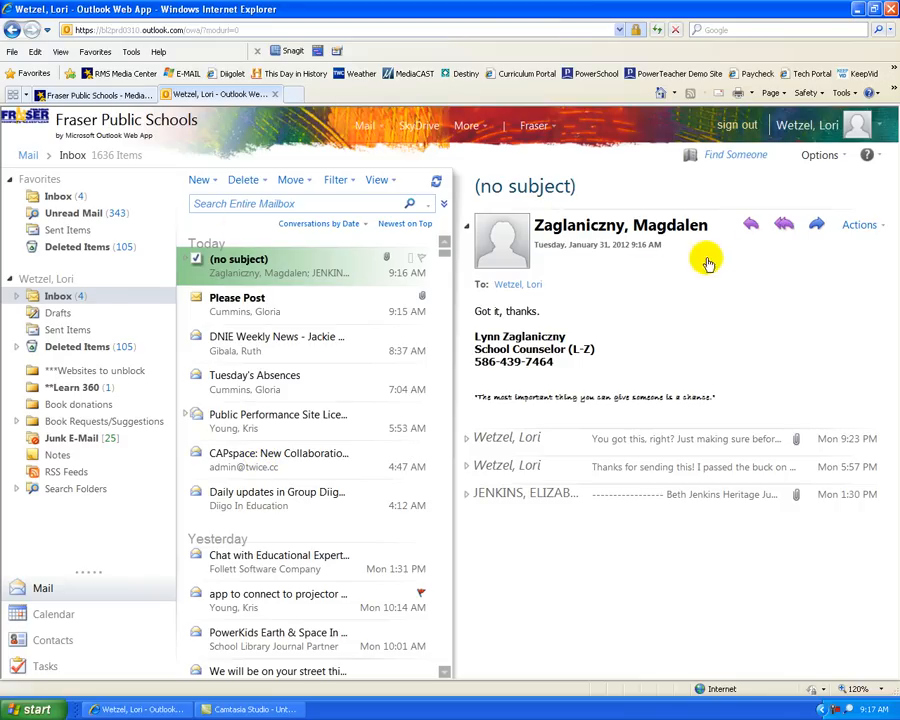
Step: Start another new inbox rule with the condition 'It was received from...'
left_click(821, 157)
left_click(763, 213)
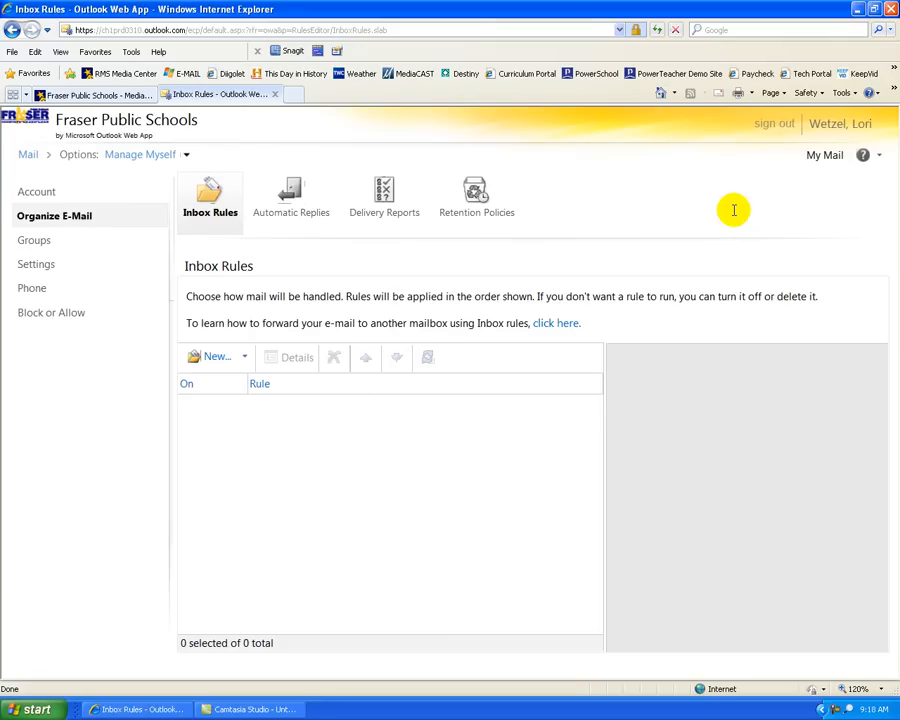
left_click(216, 358)
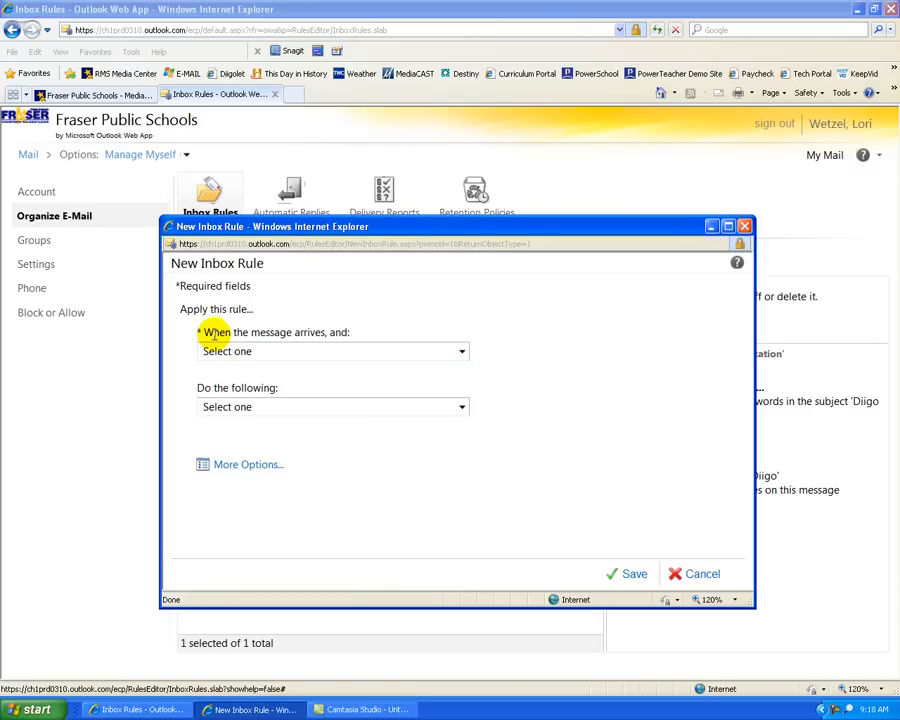
left_click(461, 351)
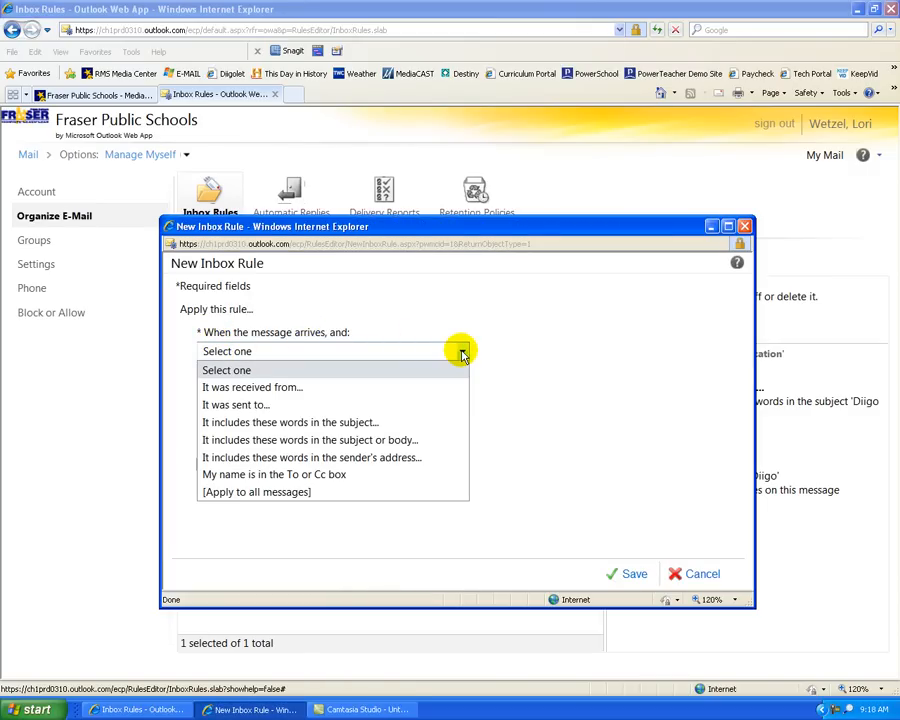
left_click(243, 390)
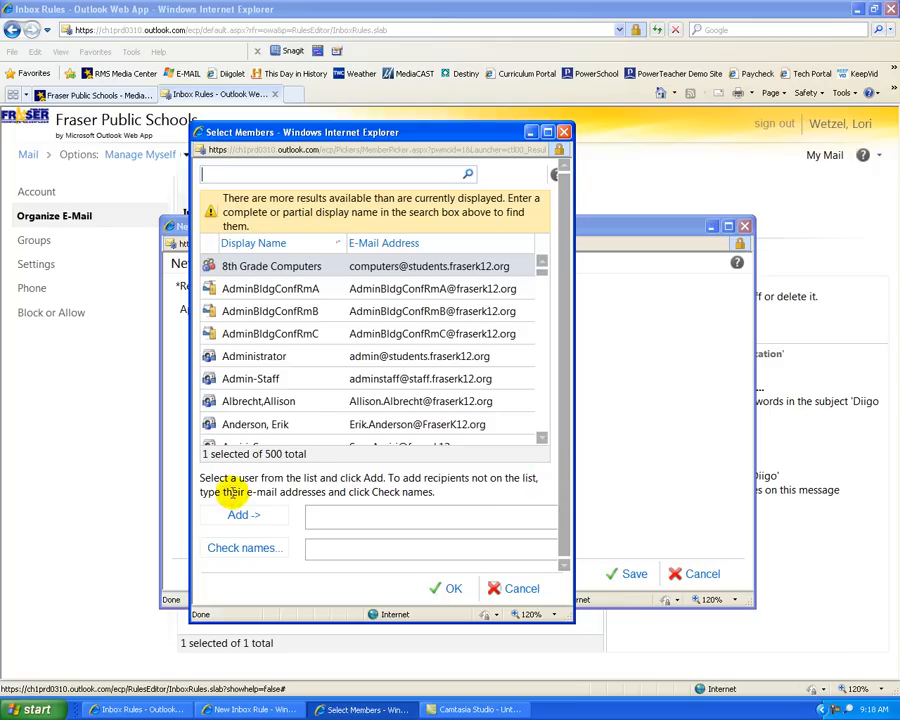
Step: Enter and resolve the sender's admin e-mail address as the rule's sender
left_click(348, 550)
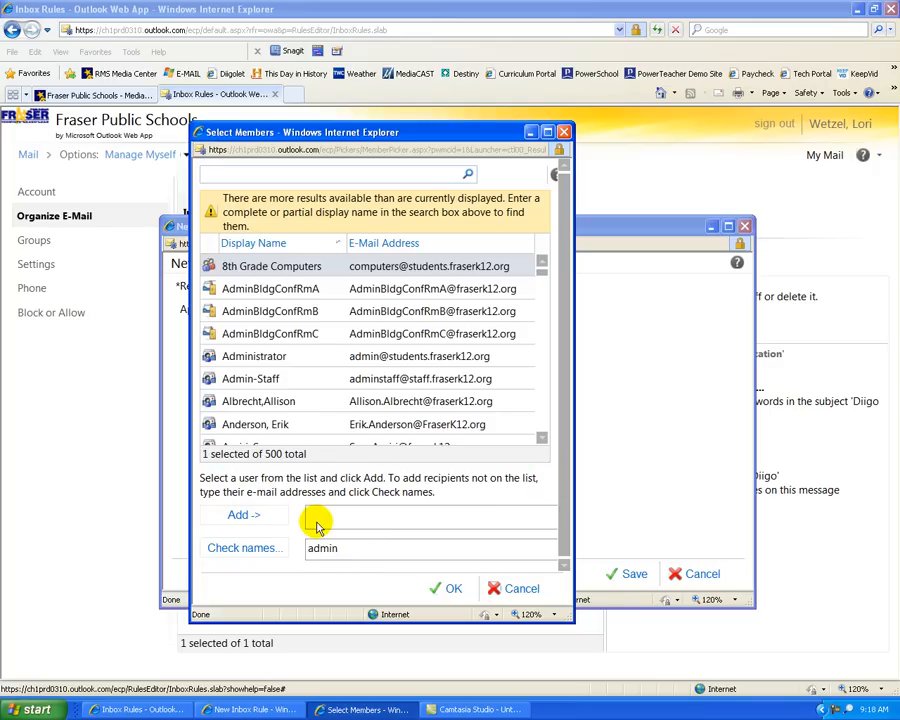
left_click(243, 553)
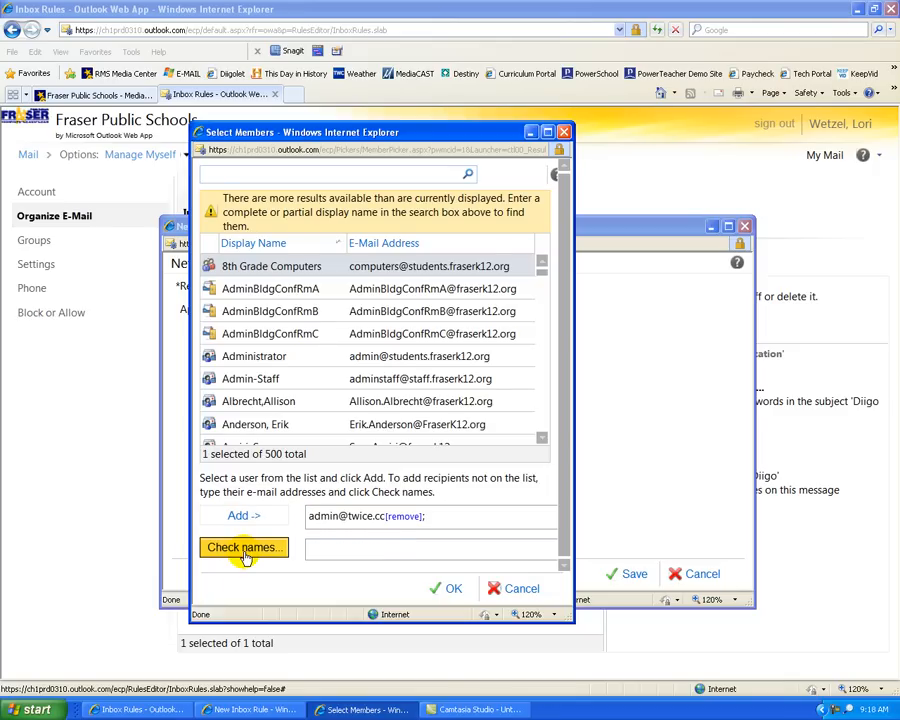
left_click(456, 591)
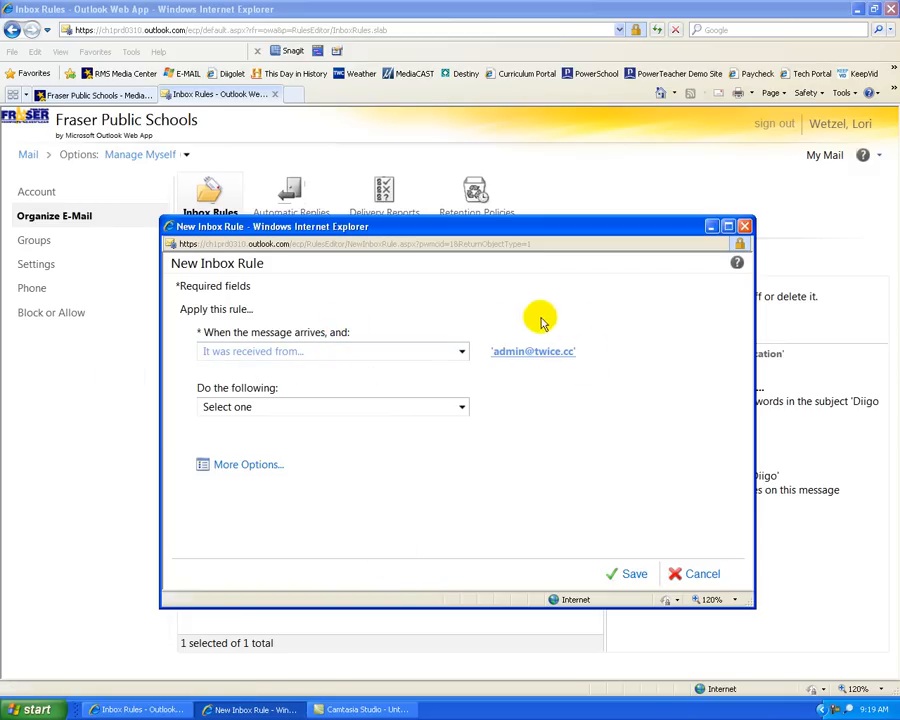
Step: Have the sender rule move messages to the CAPspace subfolder of Inbox, then save it
left_click(462, 408)
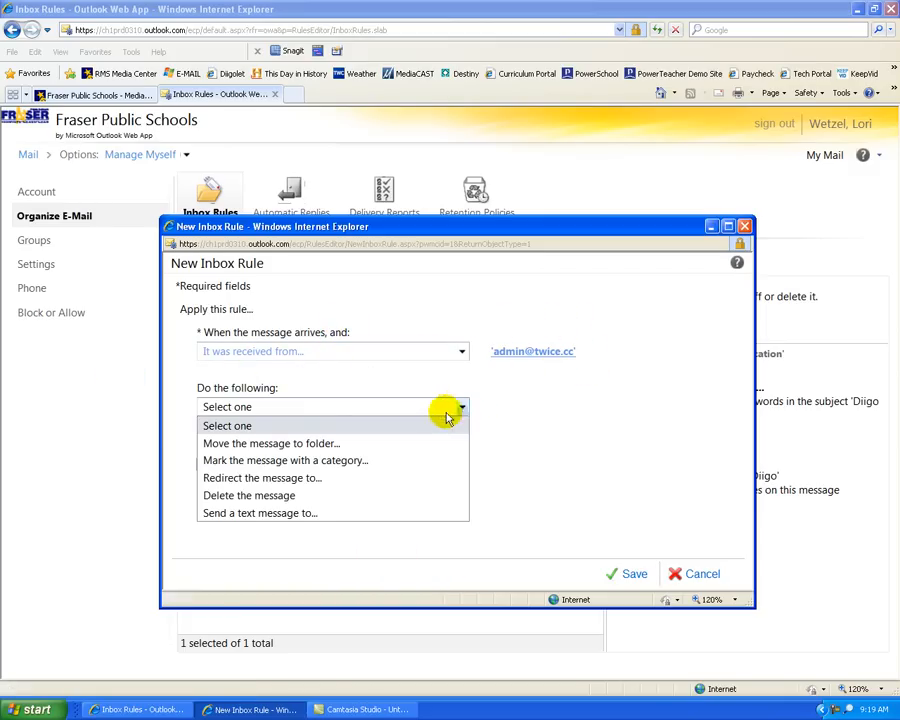
left_click(265, 444)
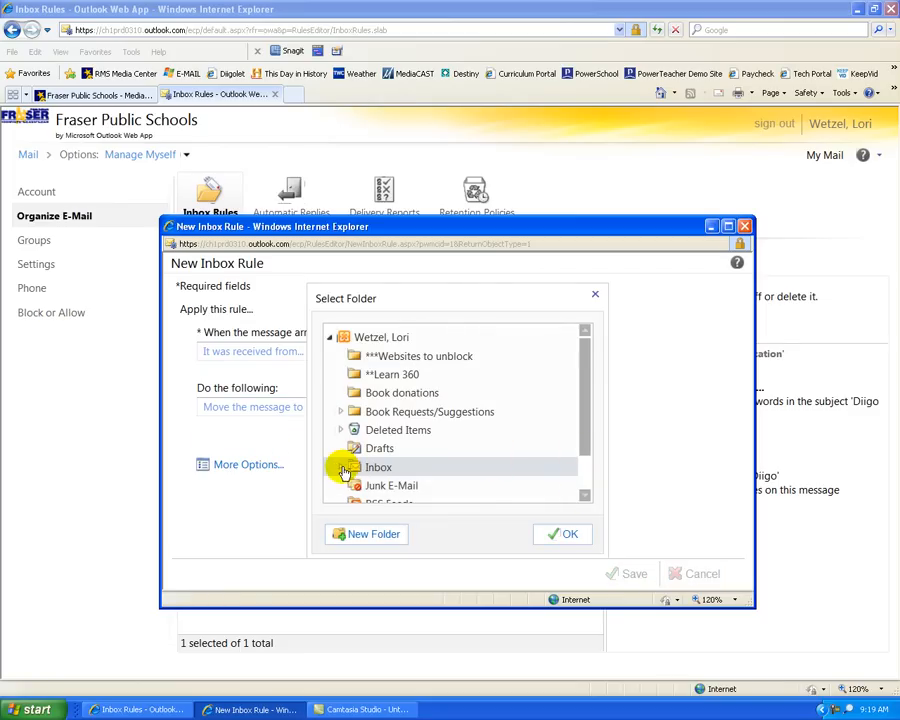
left_click(341, 467)
left_click(585, 497)
left_click(585, 498)
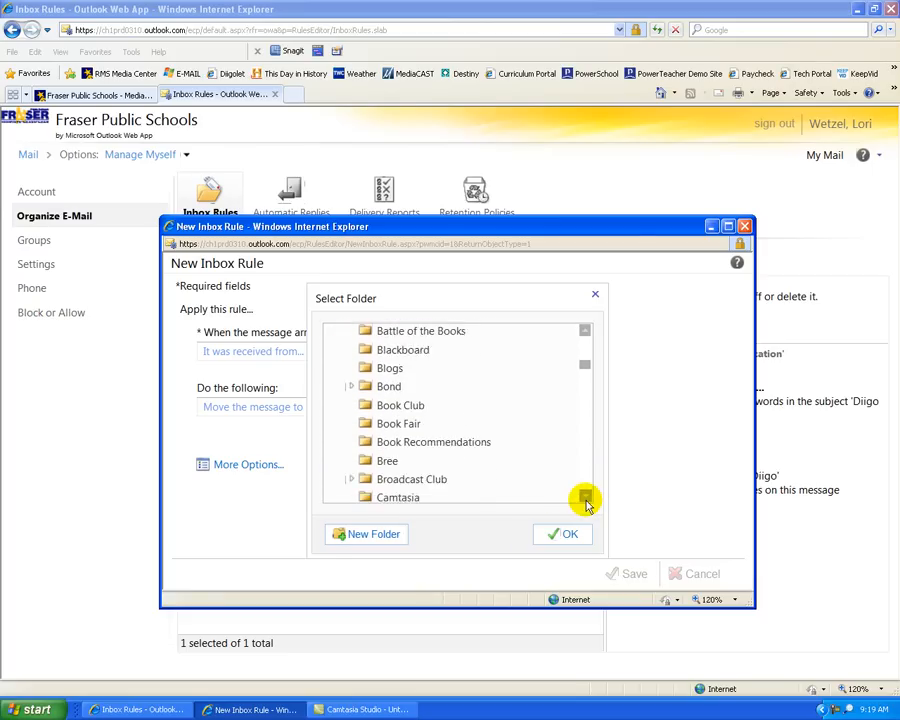
left_click(585, 497)
left_click(374, 456)
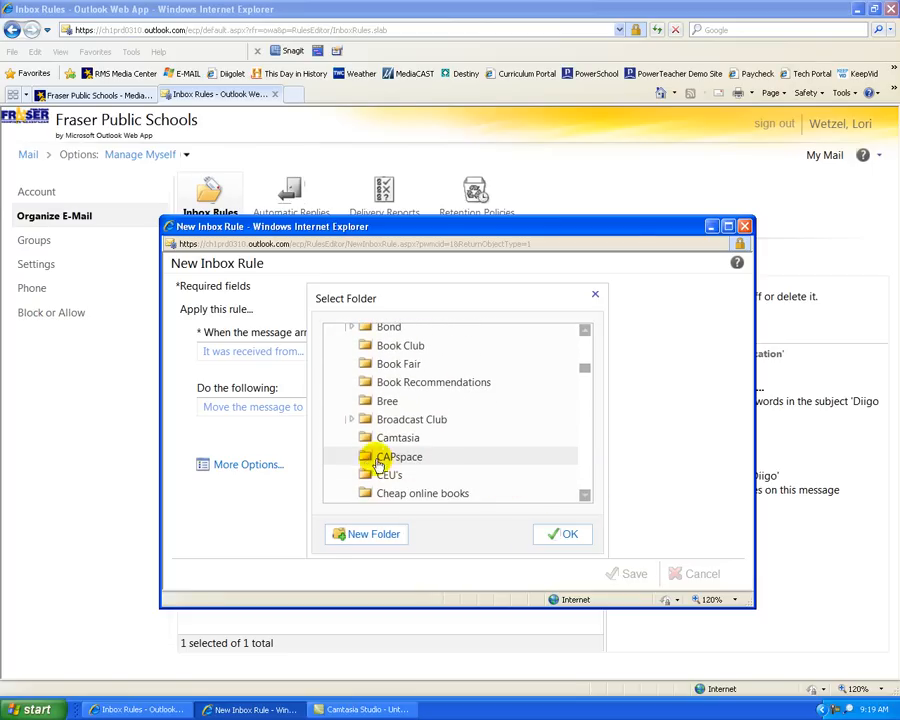
left_click(576, 537)
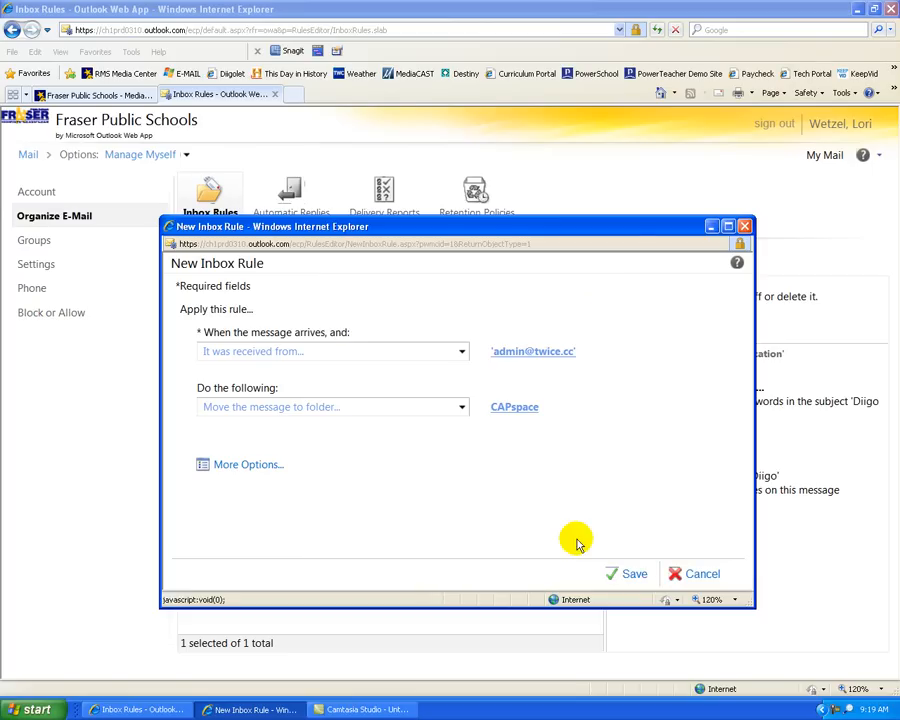
left_click(632, 578)
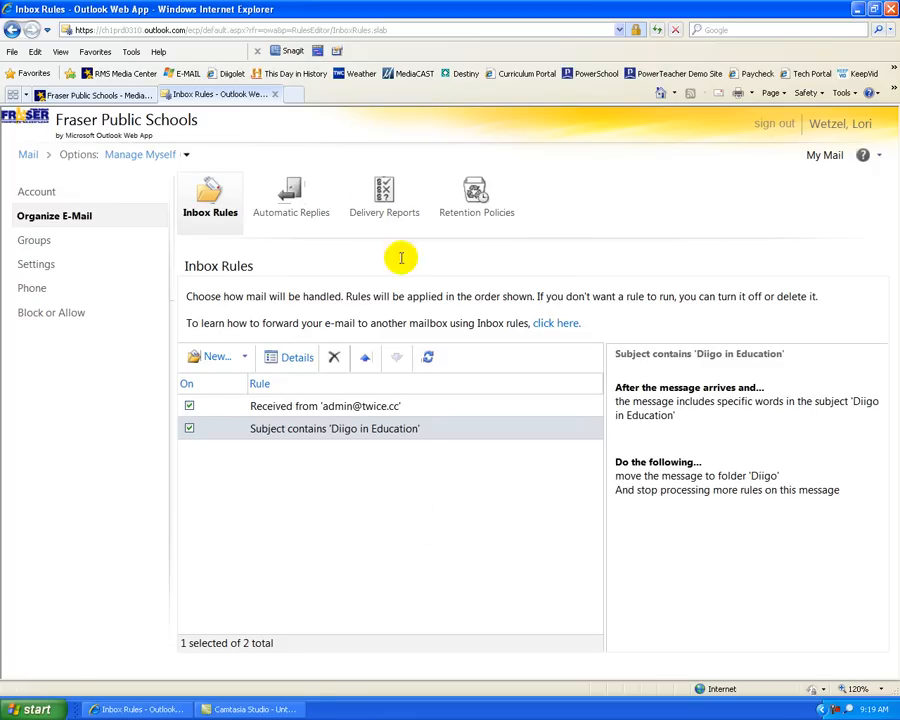
Step: On the Fraser Media Center site, go to DEPARTMENTS > Technology and open Live@edu training
left_click(101, 97)
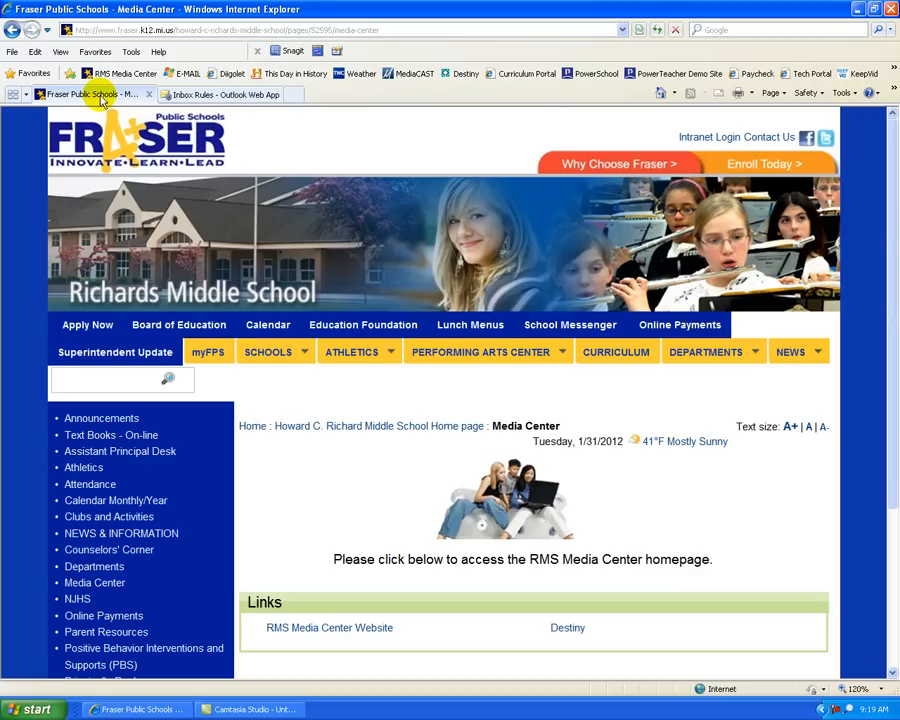
mouse_move(706, 360)
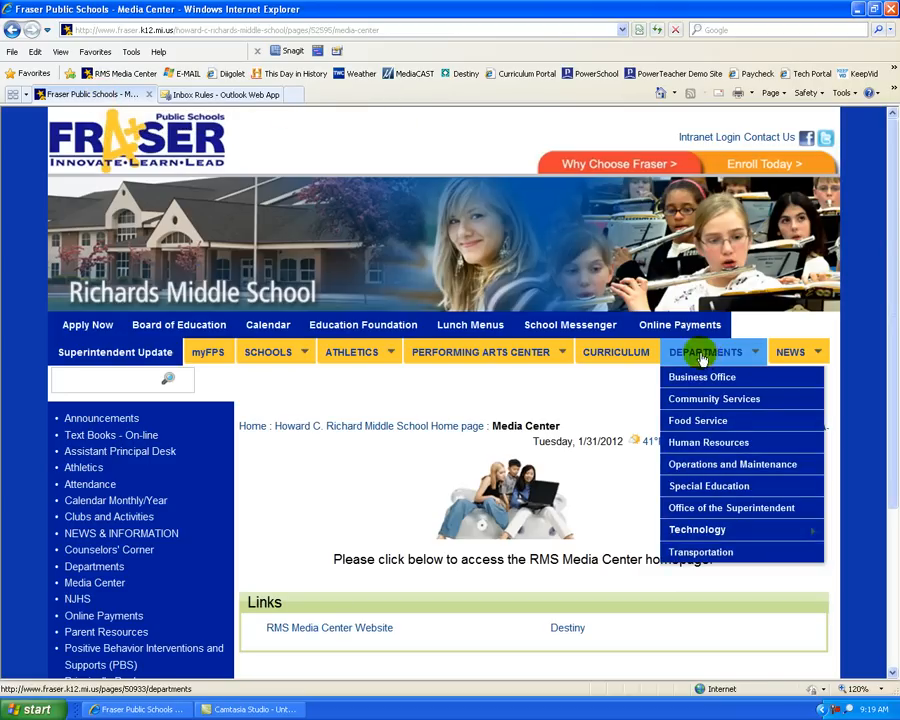
left_click(695, 535)
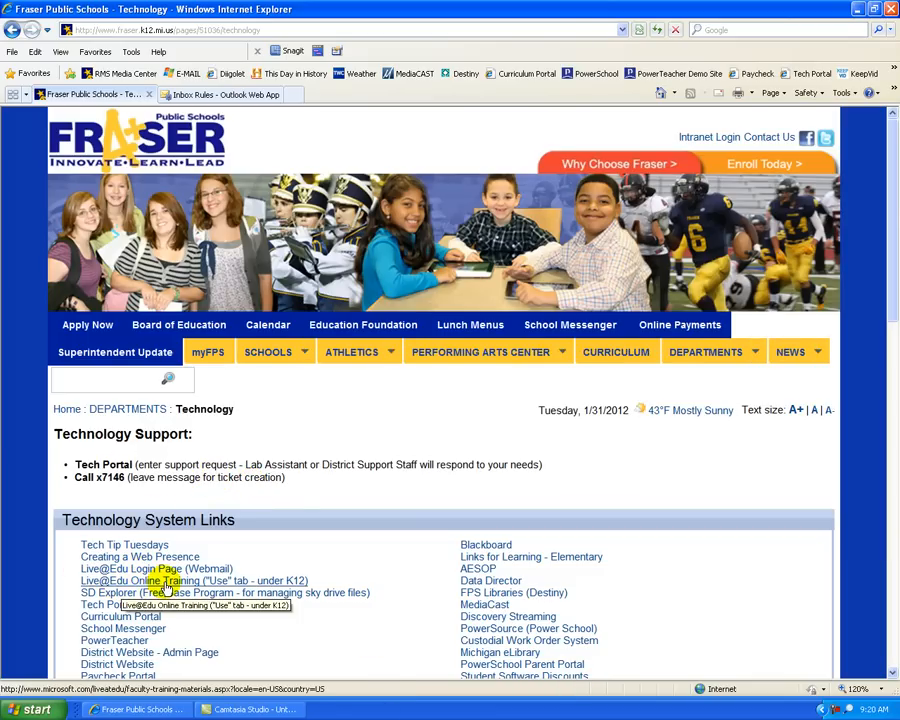
left_click(166, 588)
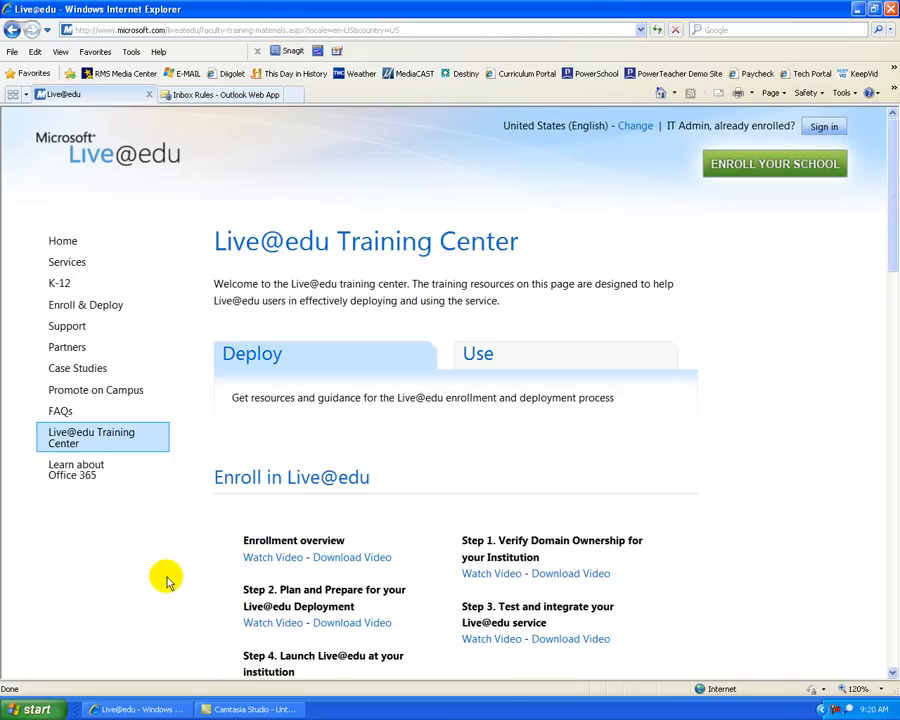
Step: Open the K-12 page and scroll down to the Training videos, including Rules
left_click(66, 285)
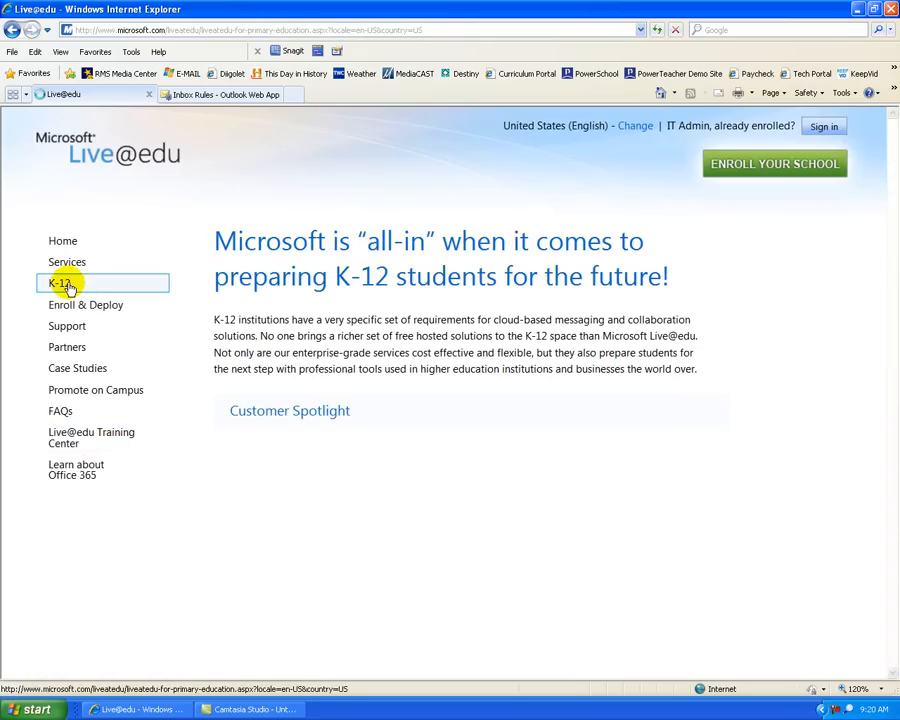
scroll(208, 490, "down", 3)
scroll(205, 492, "down", 10)
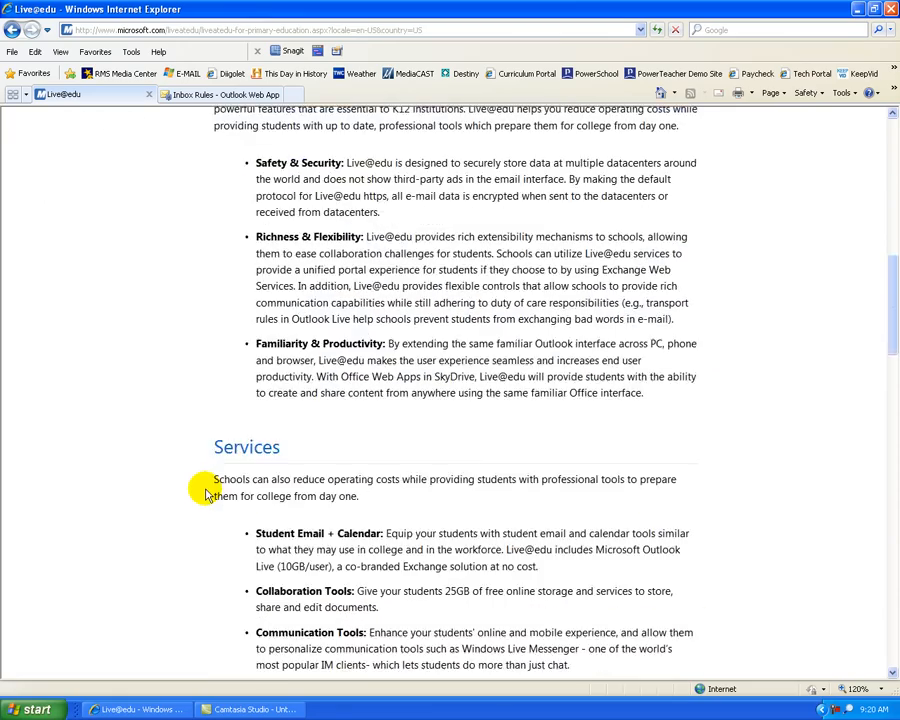
scroll(205, 492, "down", 10)
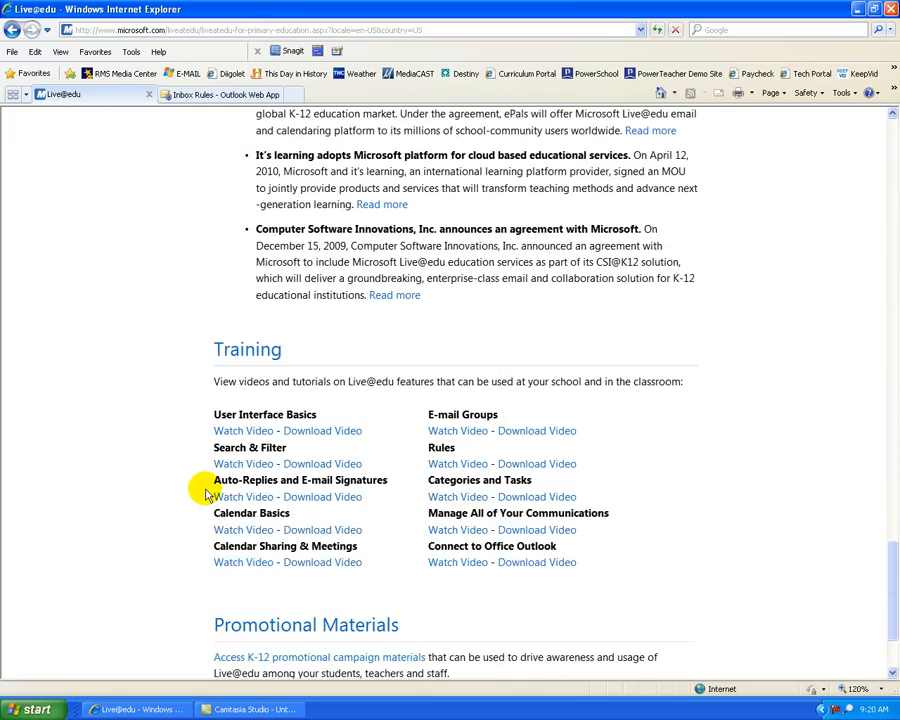
scroll(205, 492, "down", 3)
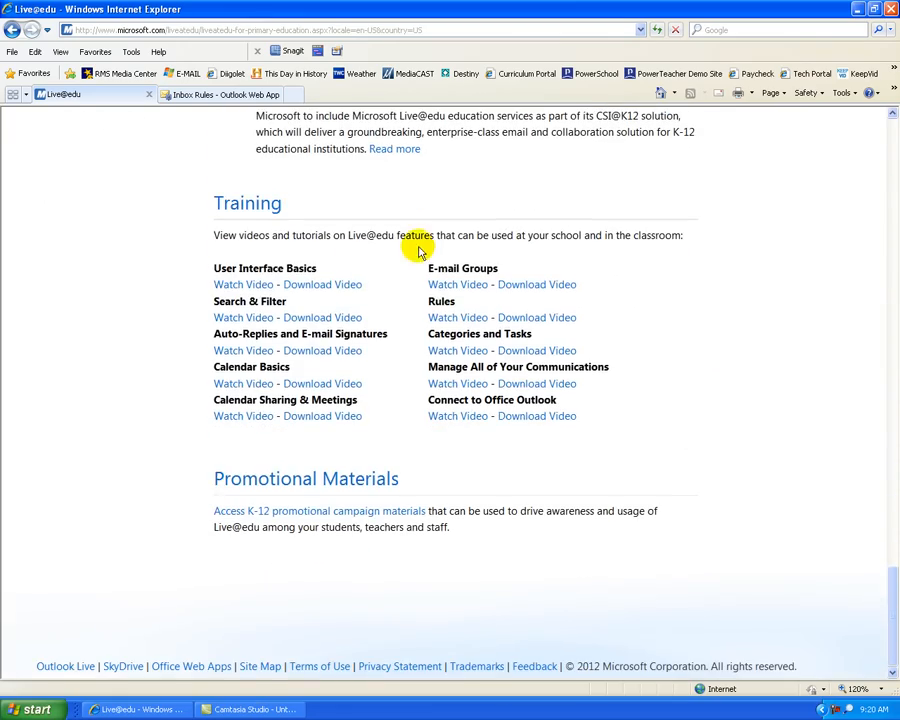